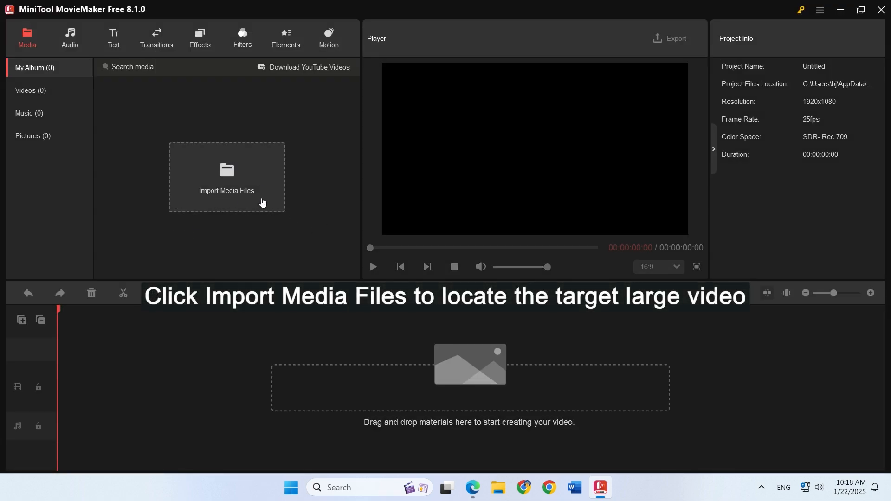
# Import the "test large video" file from the Desktop folder and place it at the start of the timeline's video track
pyautogui.click(232, 205)
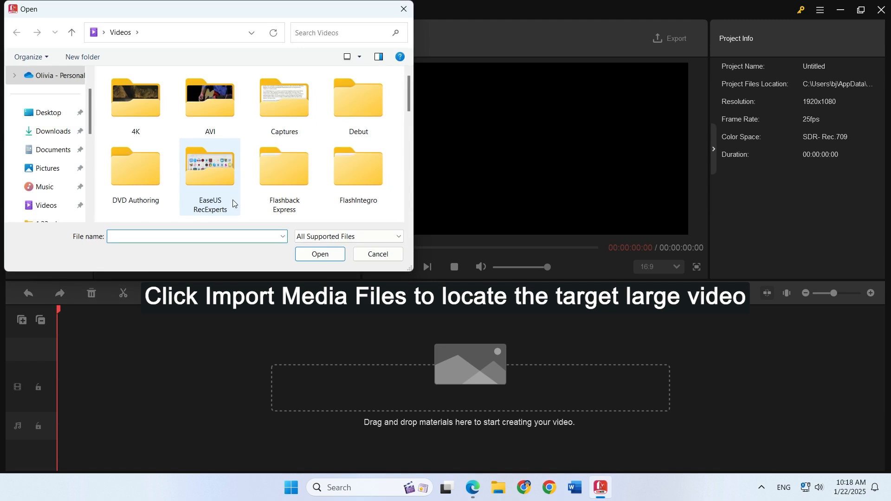
pyautogui.click(54, 121)
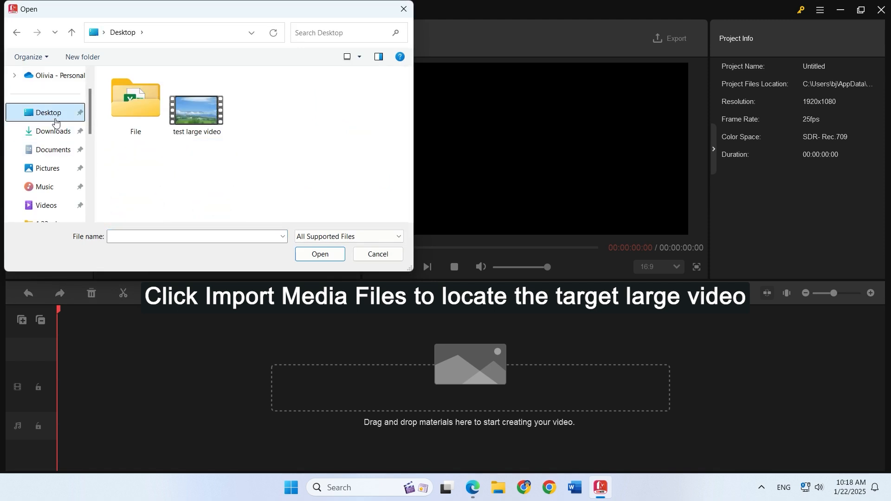
pyautogui.click(201, 131)
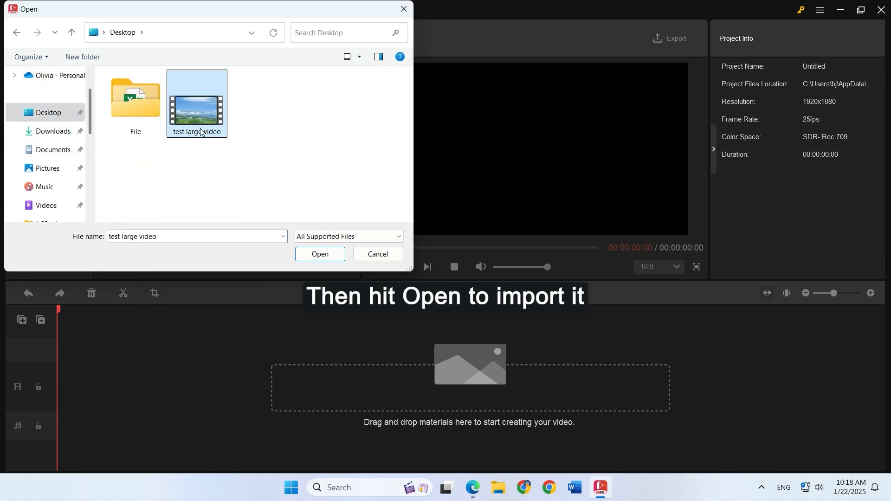
pyautogui.click(320, 254)
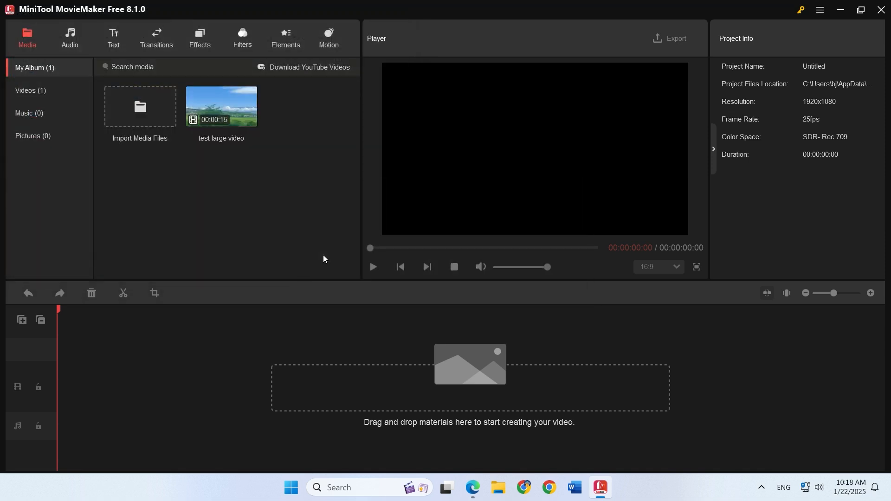
pyautogui.moveTo(239, 118); pyautogui.dragTo(200, 378)
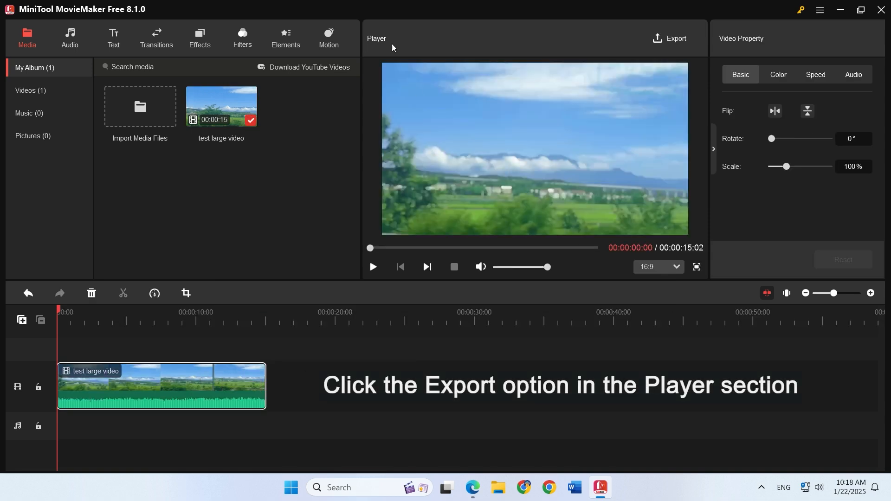
# In the export settings, set the video quality to Good and the resolution to 1366x768
pyautogui.click(674, 41)
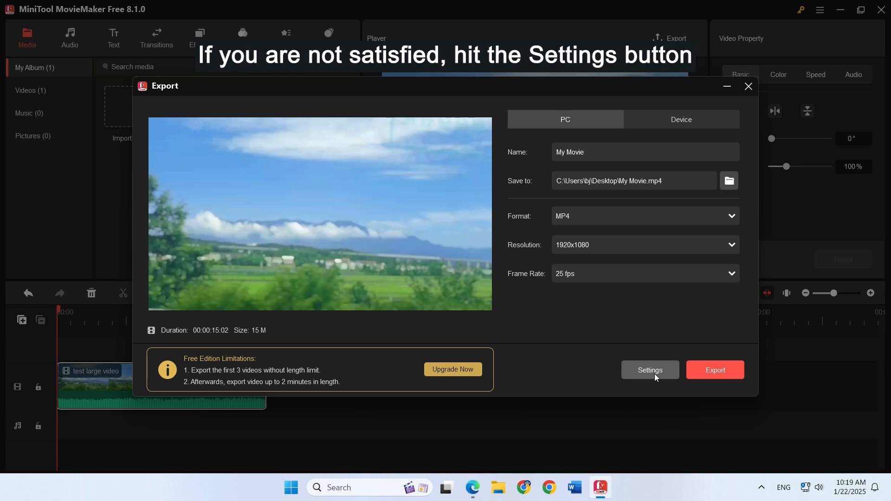
pyautogui.click(654, 373)
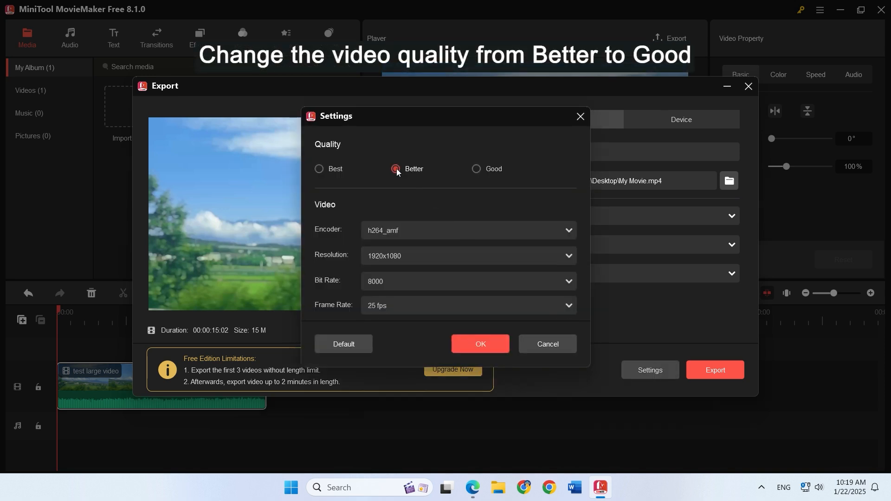
pyautogui.click(479, 168)
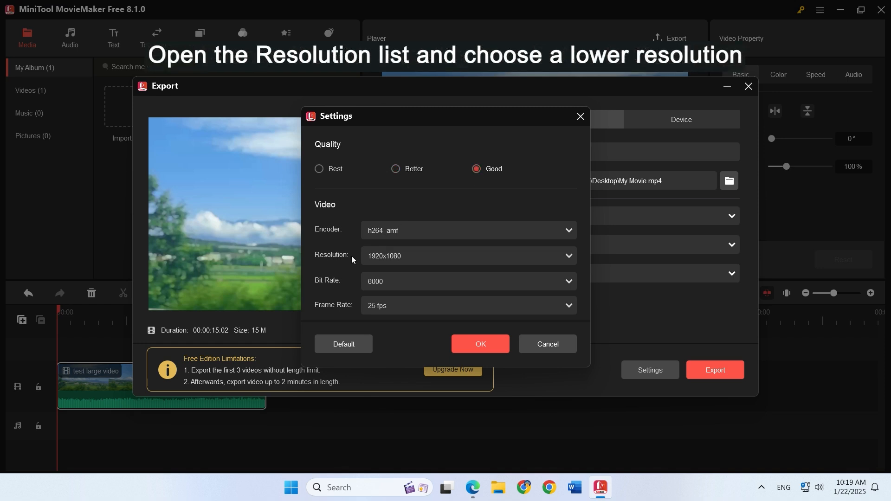
pyautogui.click(425, 257)
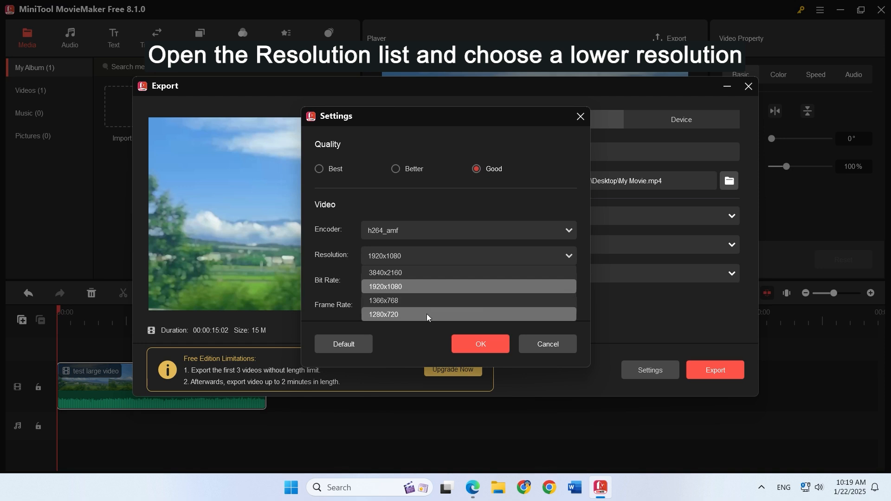
pyautogui.click(425, 300)
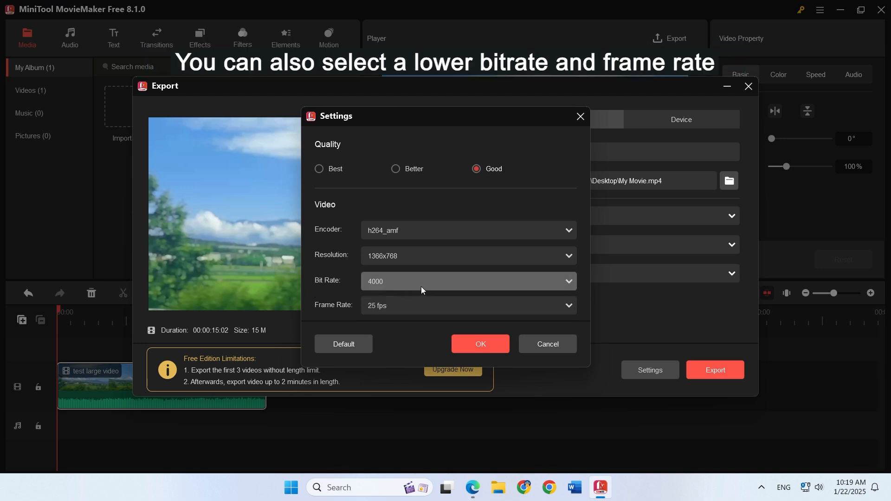
# Set the export bit rate to 3000 and the frame rate to 24 fps, and export the movie
pyautogui.click(395, 283)
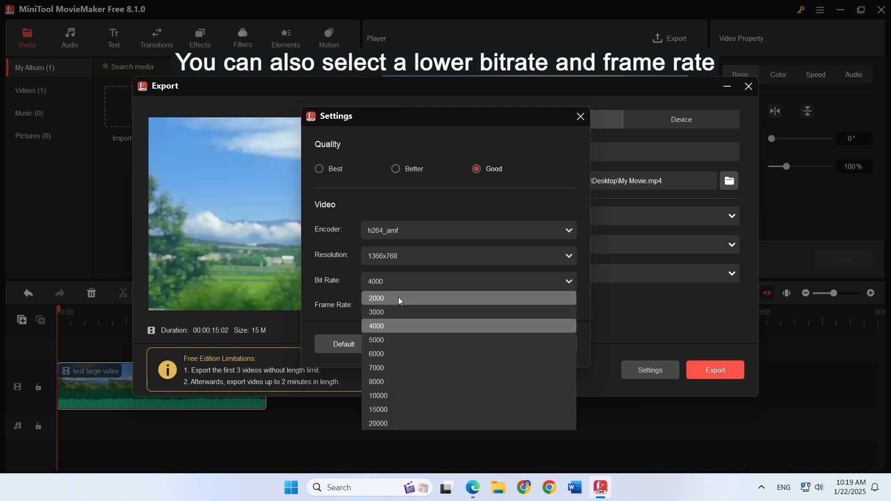
pyautogui.click(400, 312)
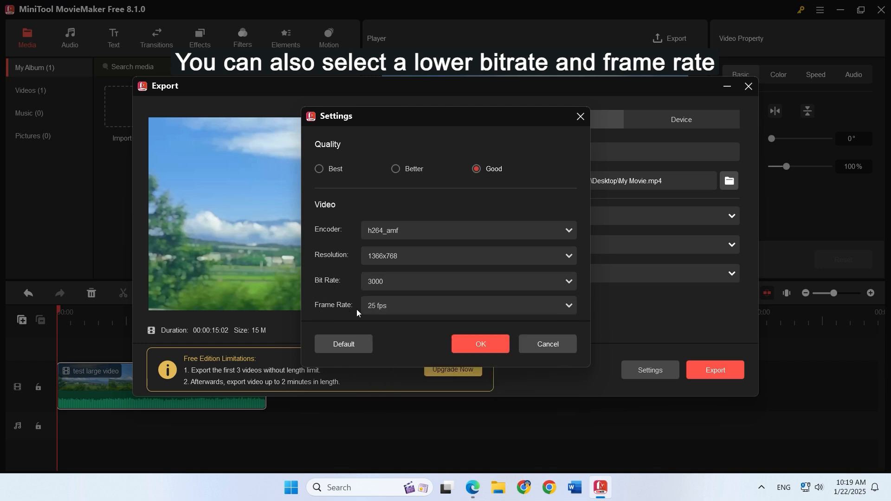
pyautogui.click(386, 307)
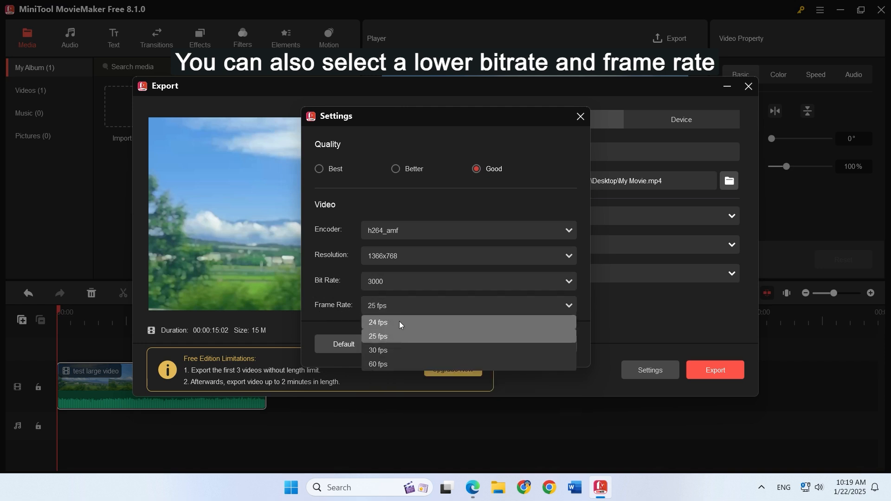
pyautogui.click(399, 321)
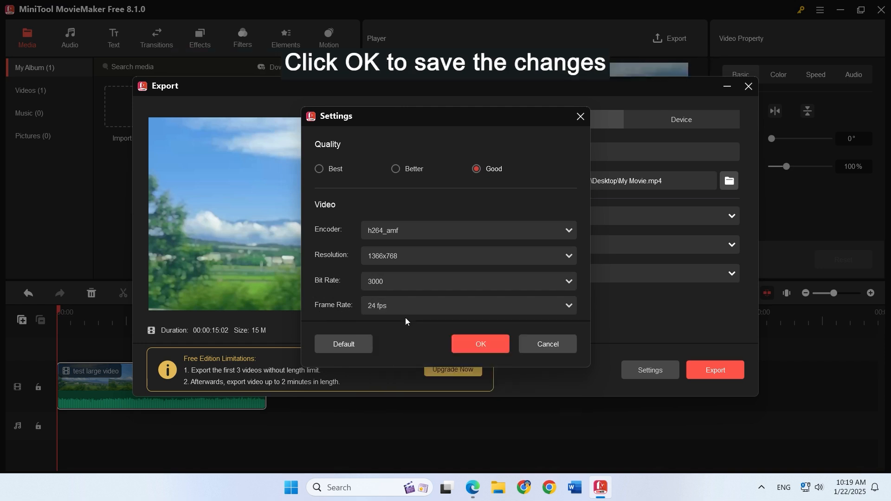
pyautogui.click(480, 345)
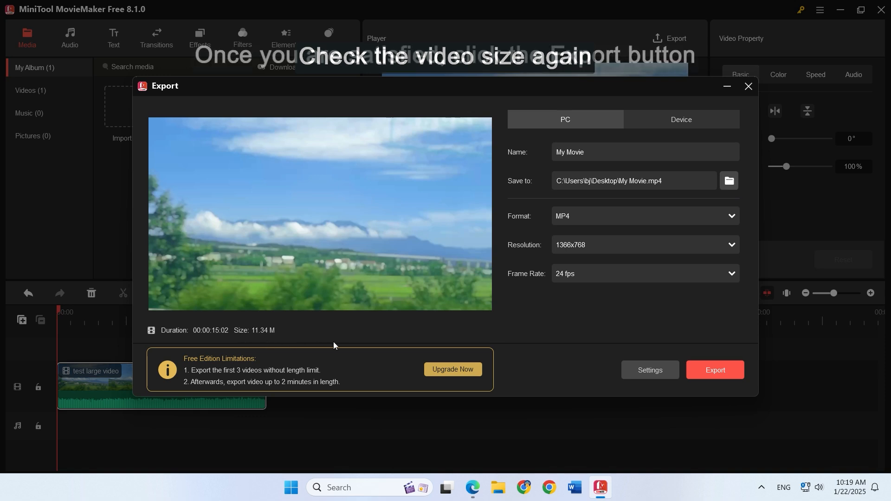
pyautogui.click(718, 377)
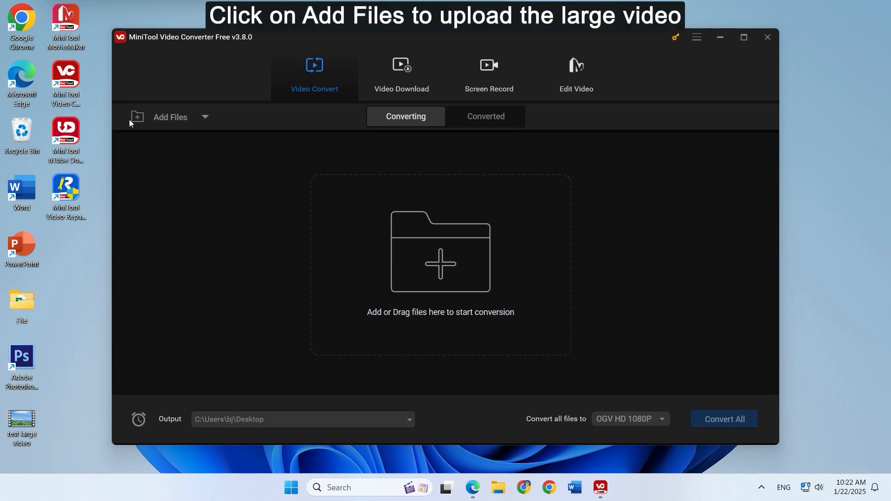
# In MiniTool Video Converter, add the "test large video" file from the Desktop for conversion
pyautogui.click(171, 117)
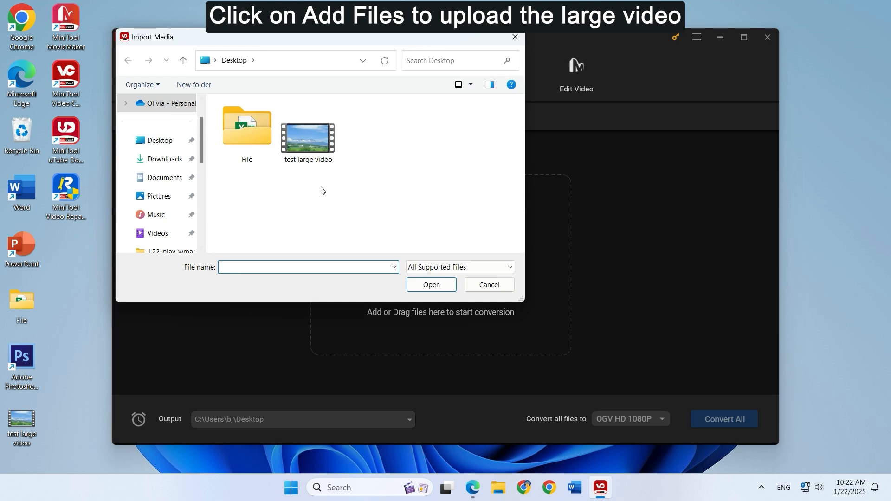
pyautogui.click(310, 156)
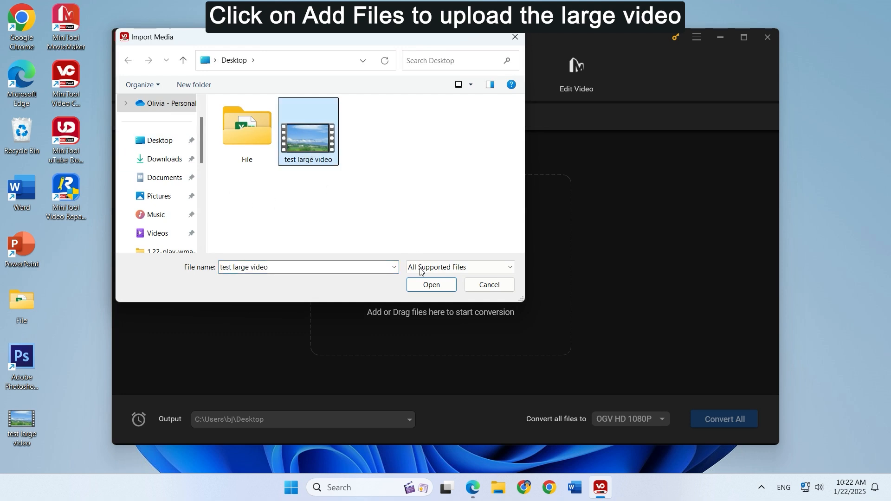
pyautogui.click(431, 285)
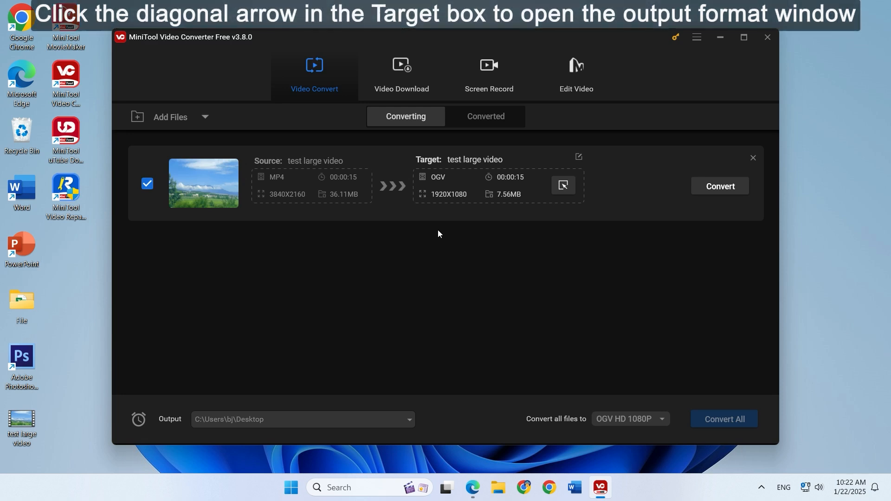
# Set the target format of the added video to the MP4 HD 1080P preset (1920x1080)
pyautogui.click(565, 187)
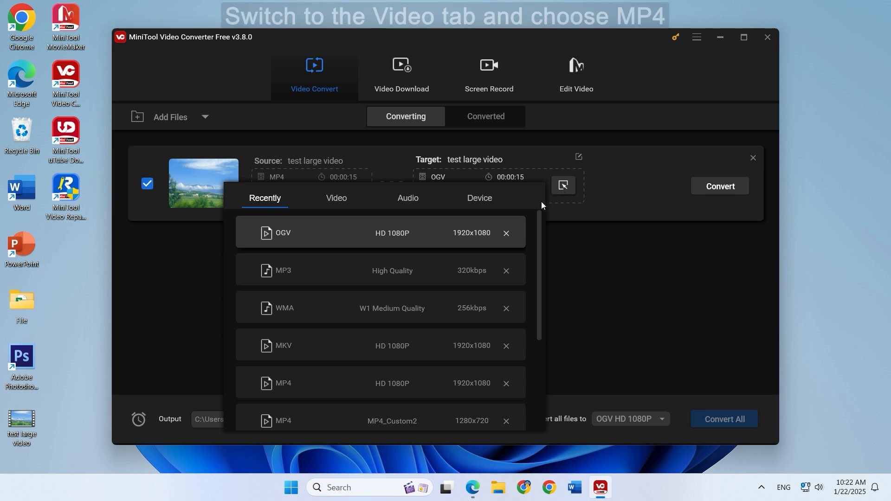
pyautogui.click(335, 199)
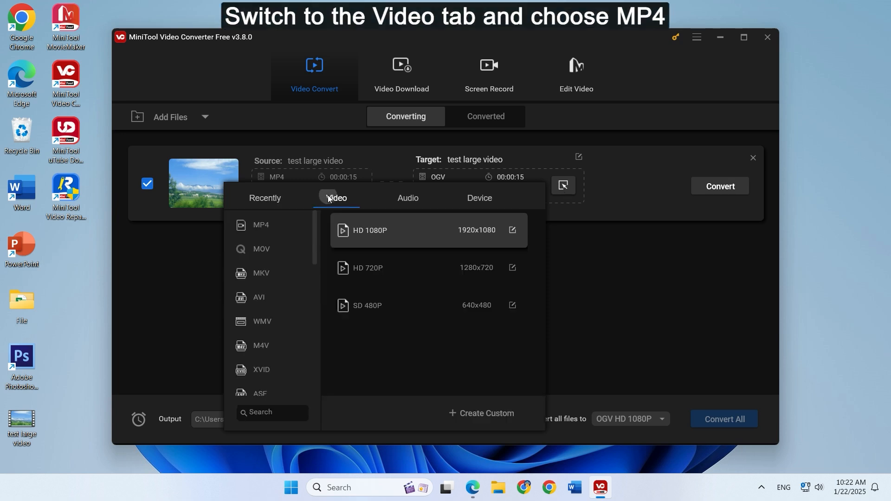
pyautogui.click(278, 226)
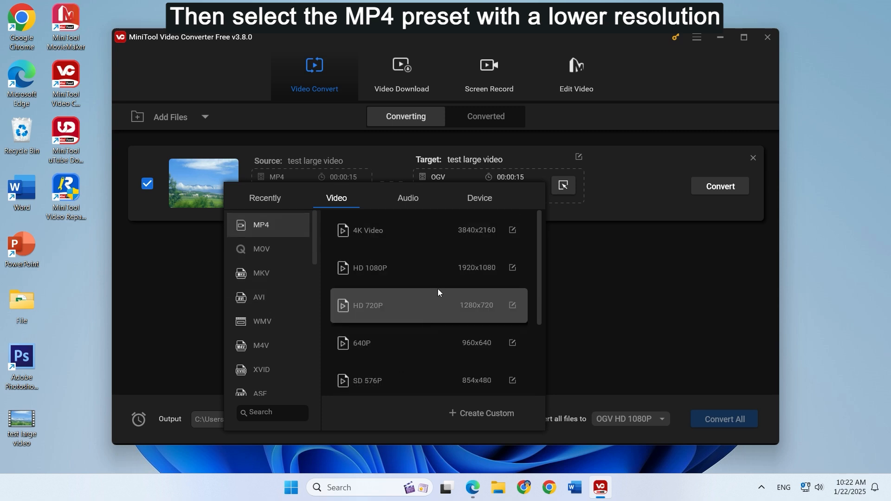
pyautogui.click(444, 274)
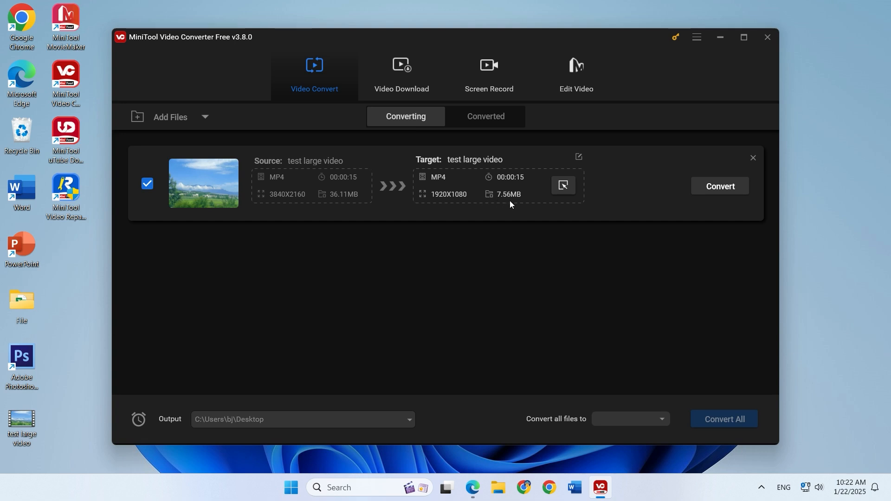
# Convert the video and show the converted file in its folder
pyautogui.click(720, 186)
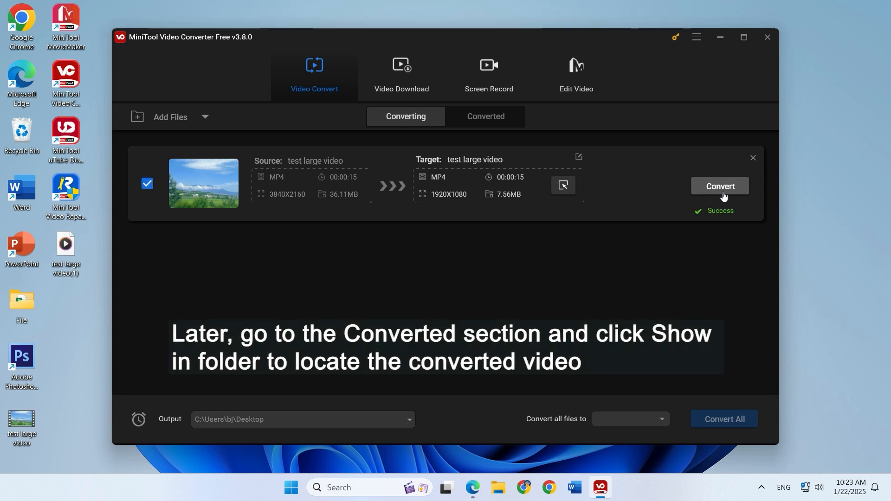
pyautogui.click(488, 122)
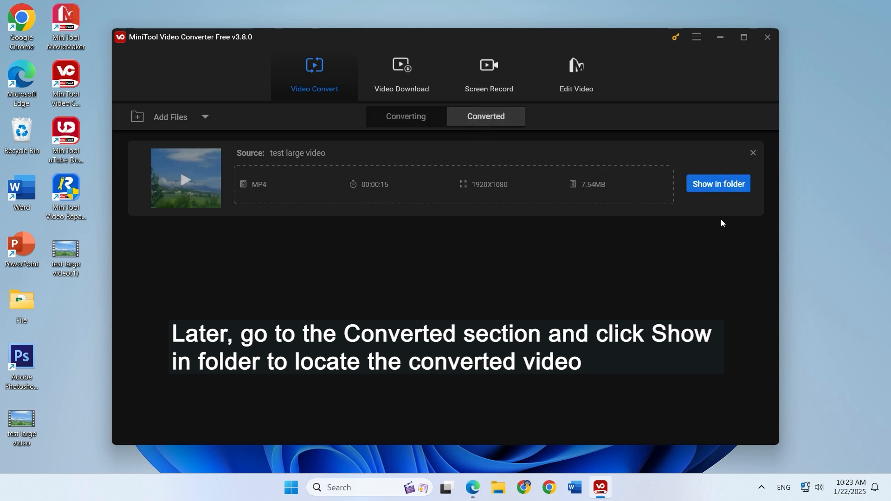
pyautogui.click(719, 192)
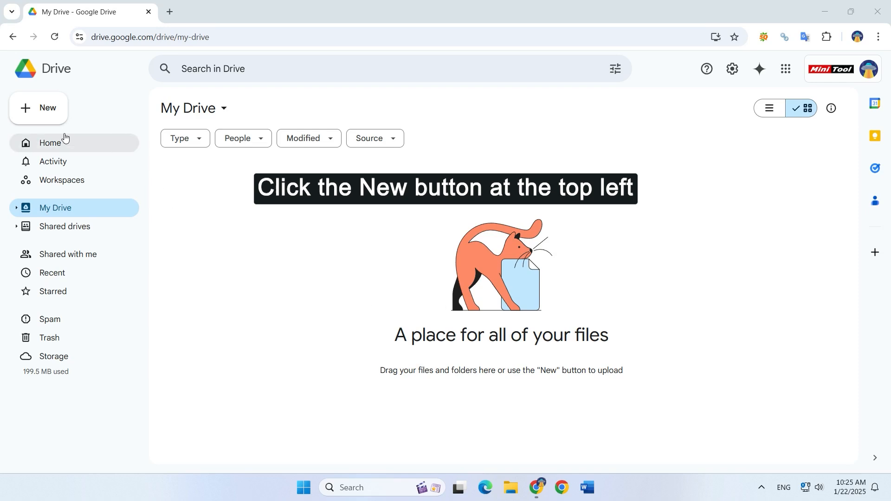
# In Google Drive, upload the "test large video" file from the Desktop to My Drive
pyautogui.click(32, 121)
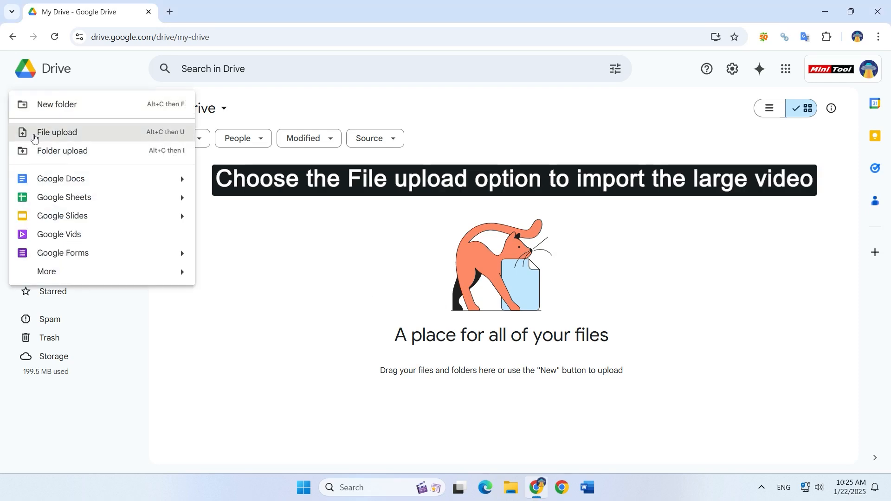
pyautogui.click(79, 138)
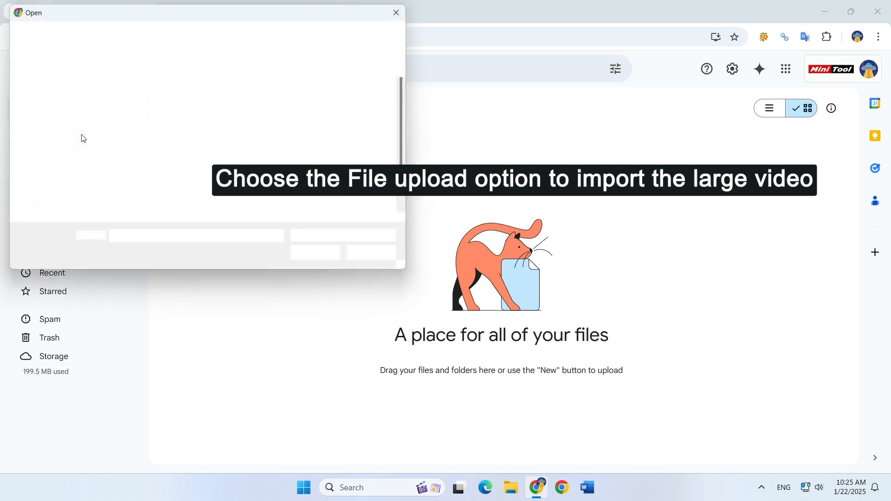
pyautogui.click(64, 119)
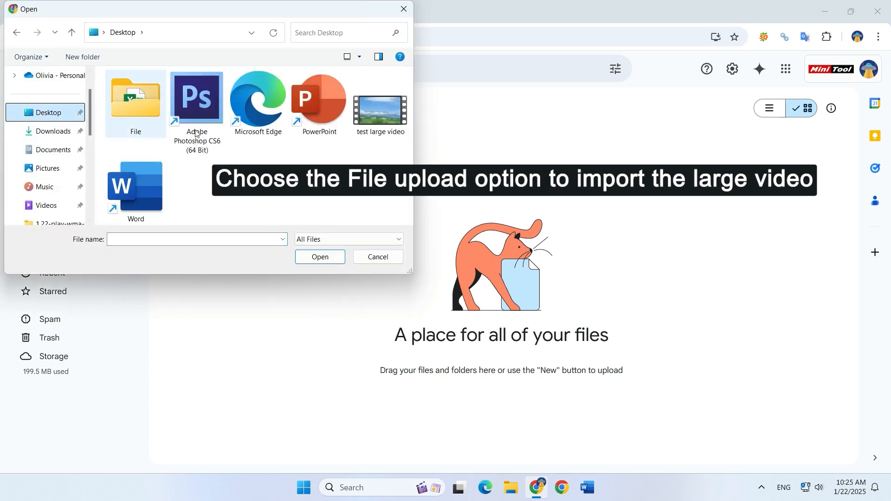
pyautogui.click(378, 122)
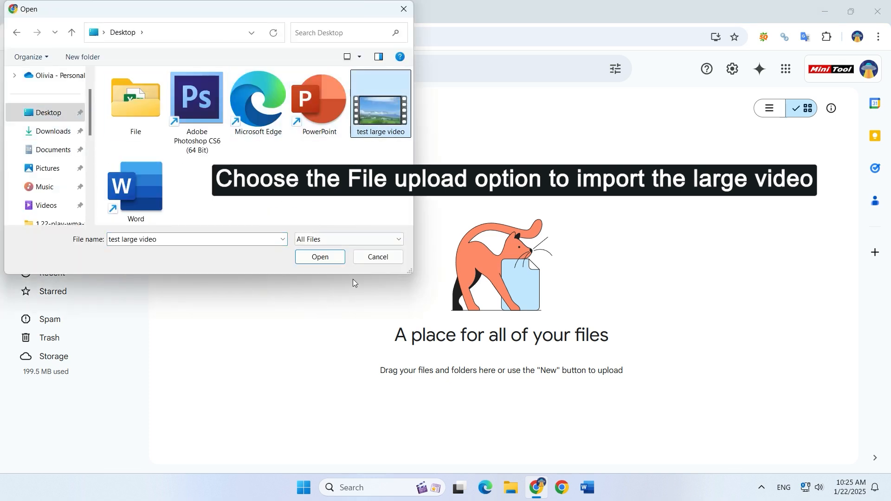
pyautogui.click(320, 257)
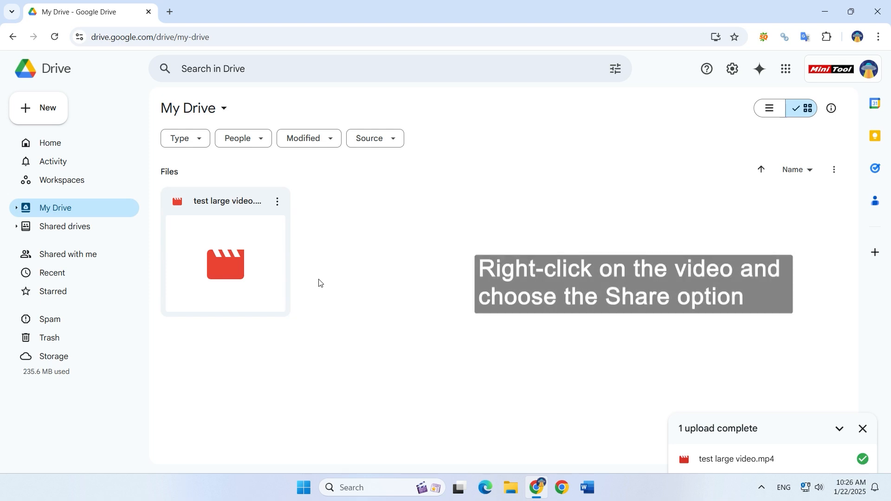
# Share test large video.mp4 with general access set to Anyone with the link, and copy its share link
pyautogui.rightClick(254, 243)
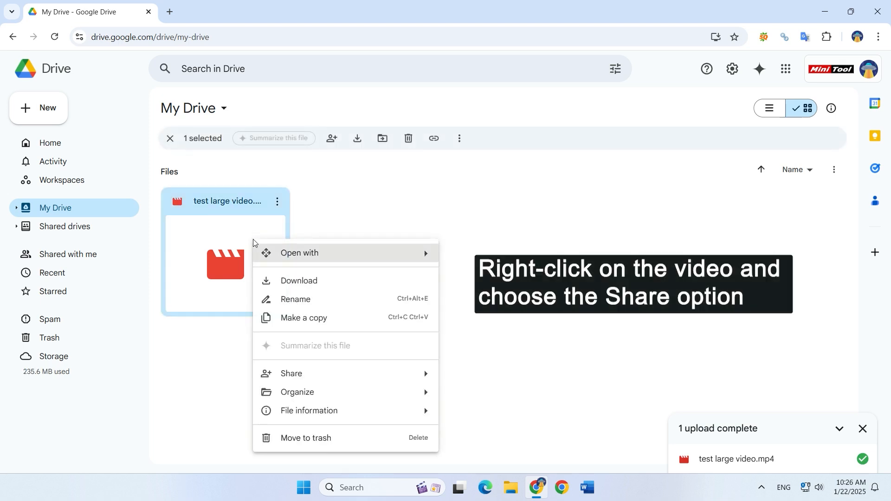
pyautogui.moveTo(356, 384)
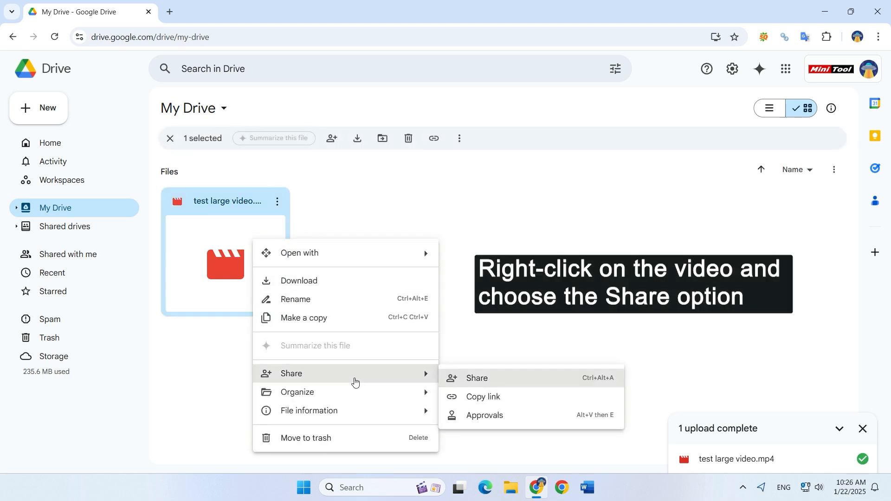
pyautogui.click(489, 379)
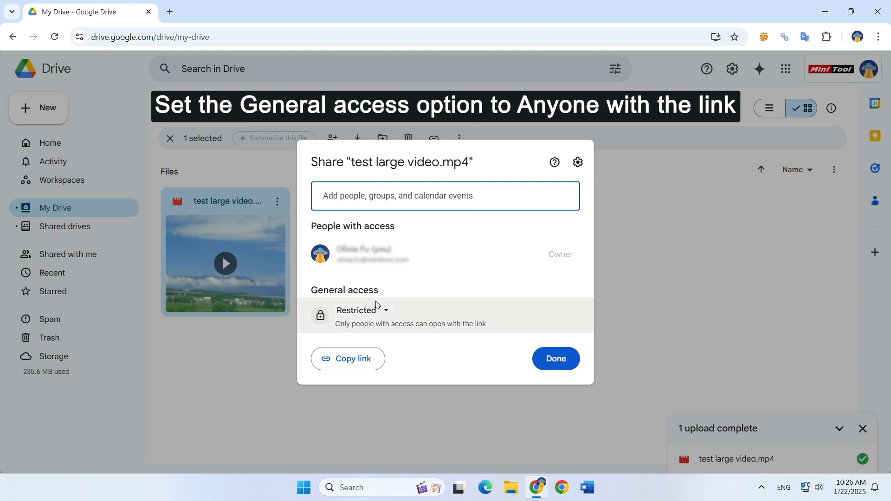
pyautogui.click(385, 315)
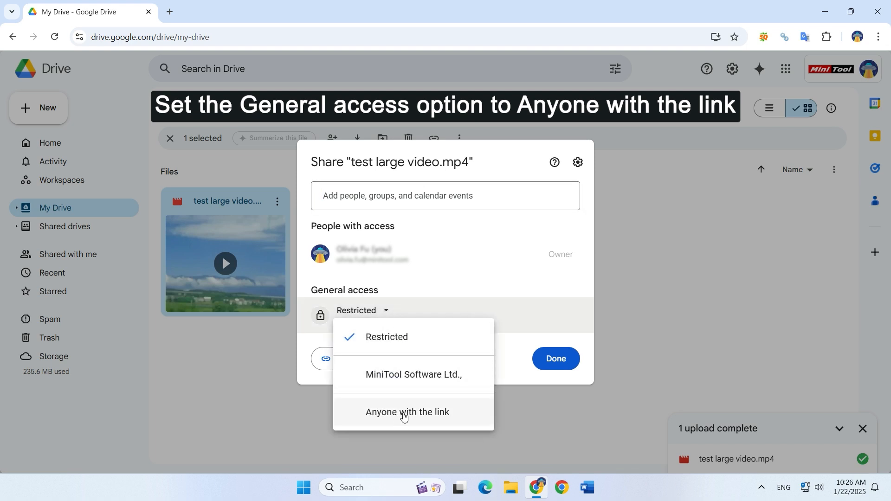
pyautogui.click(404, 417)
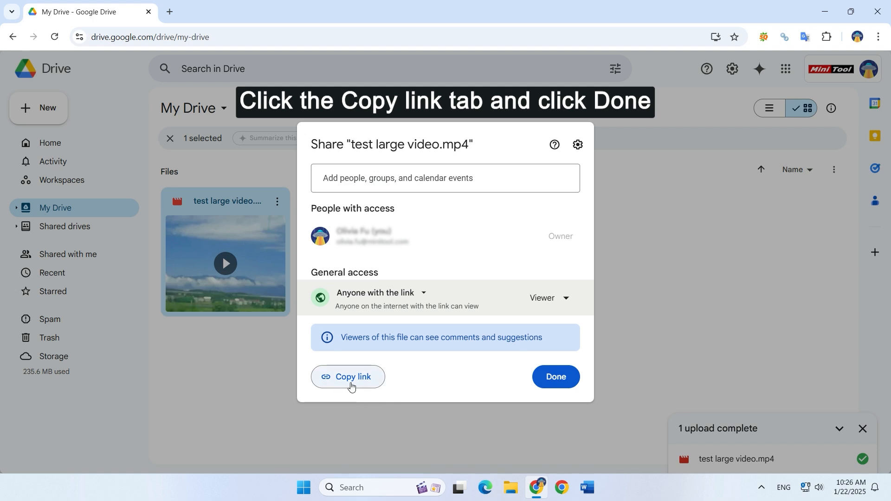
pyautogui.click(351, 386)
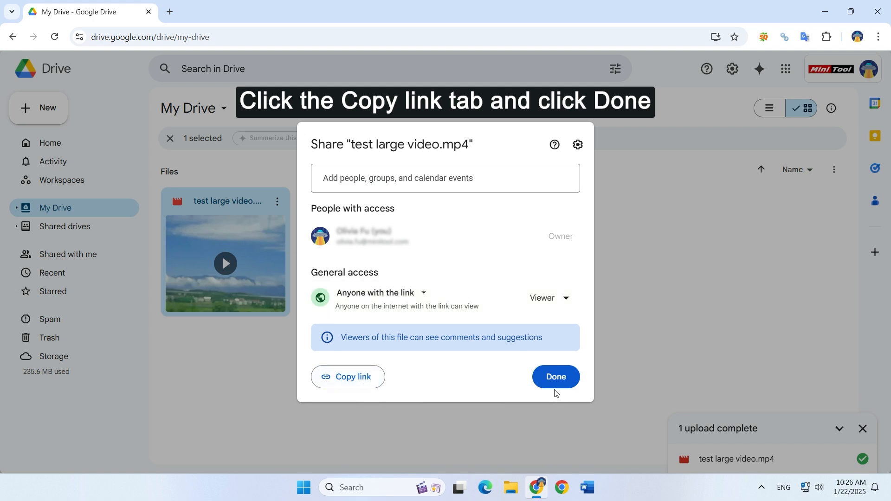
pyautogui.click(553, 377)
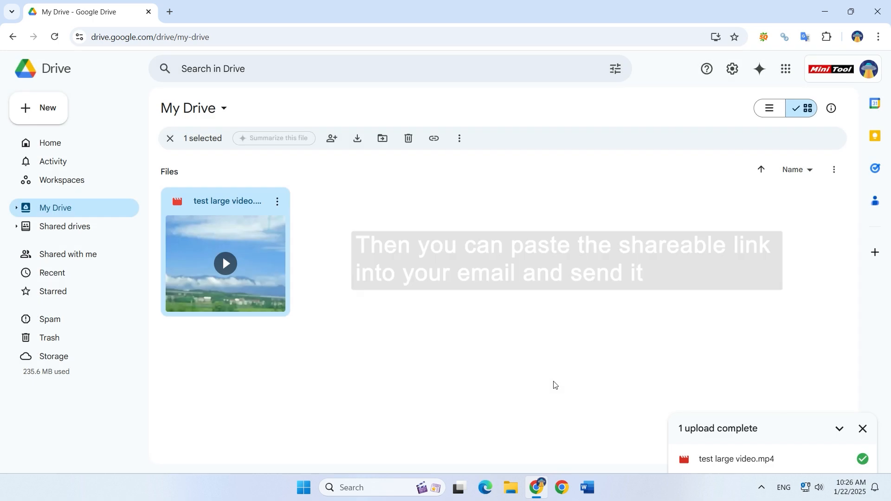